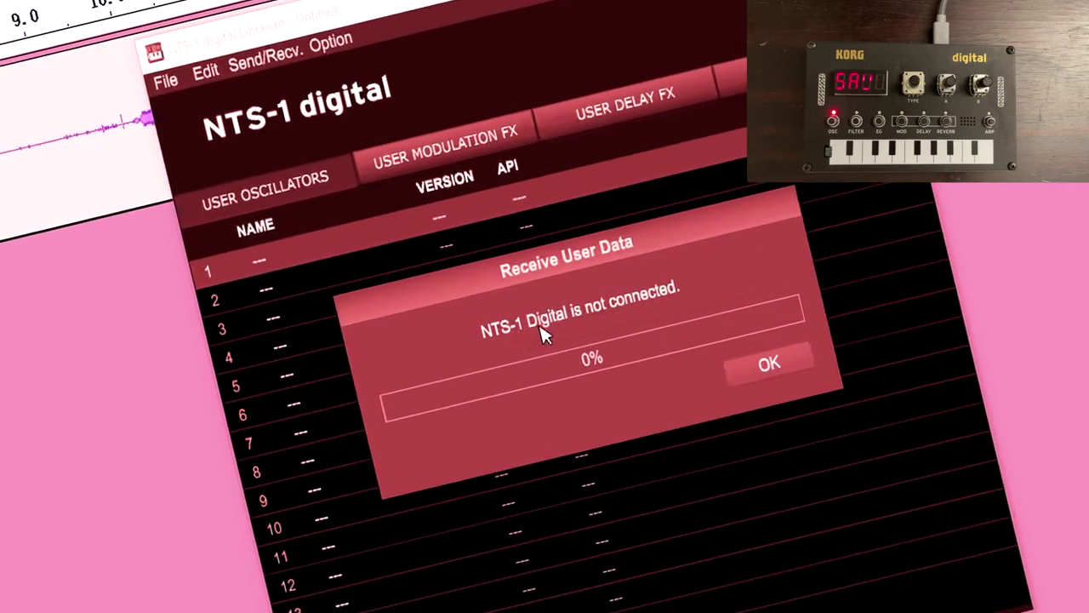
- Dismiss the Receive User Data warning that NTS-1 Digital is not connected
left_click(769, 364)
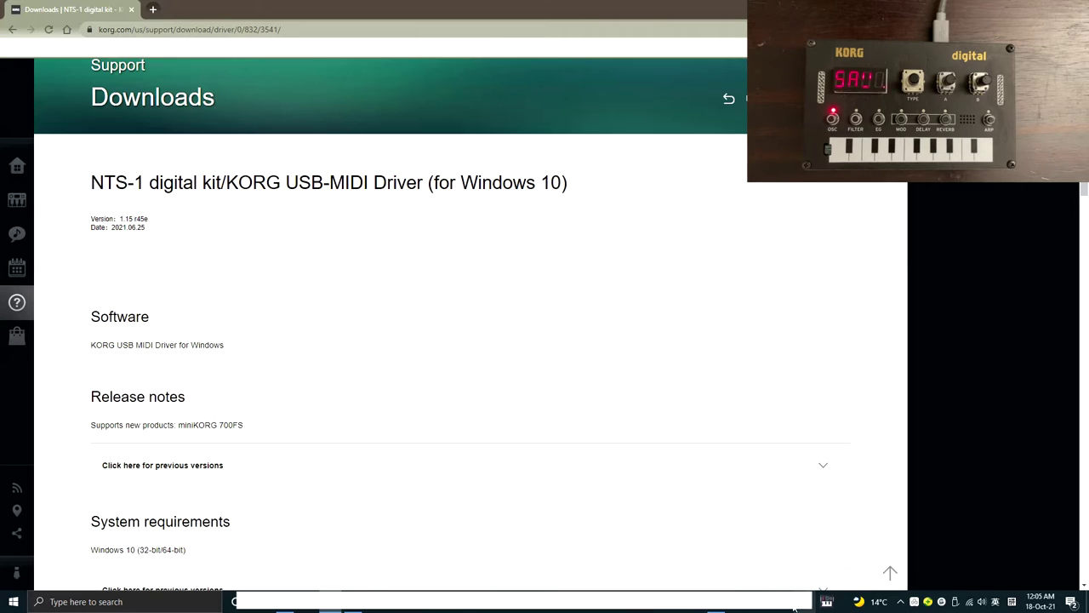
key("alt+Tab")
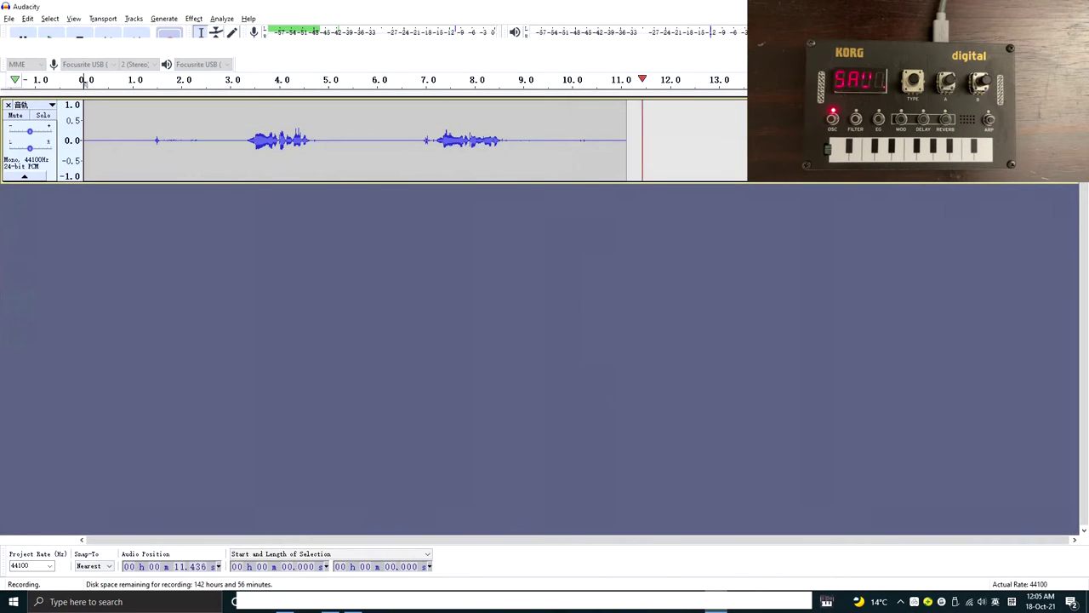
key("alt+Tab")
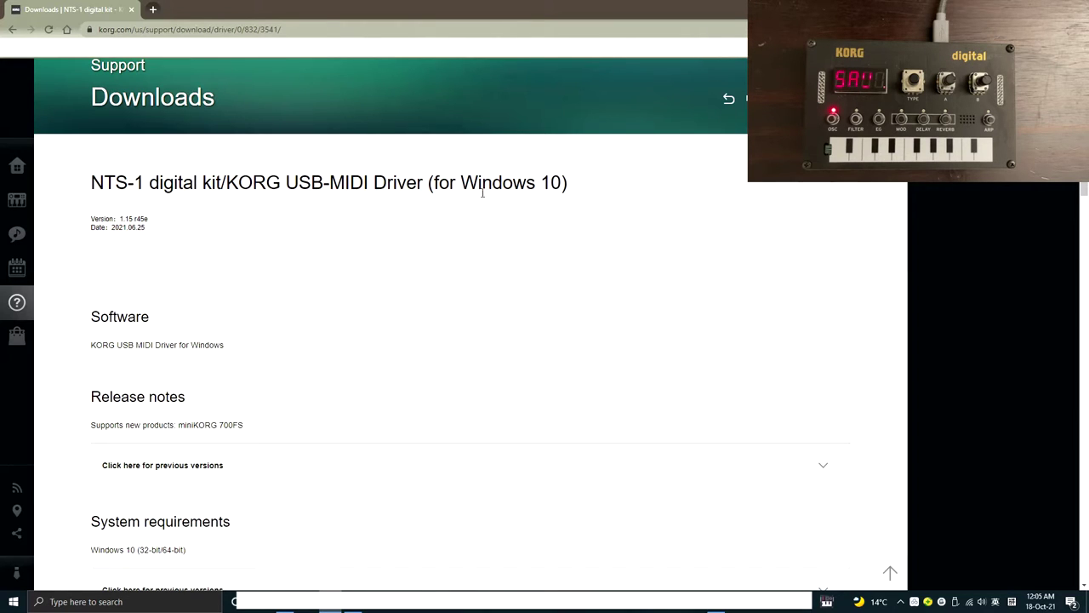
scroll(439, 294, "down", 2)
scroll(374, 353, "up", 2)
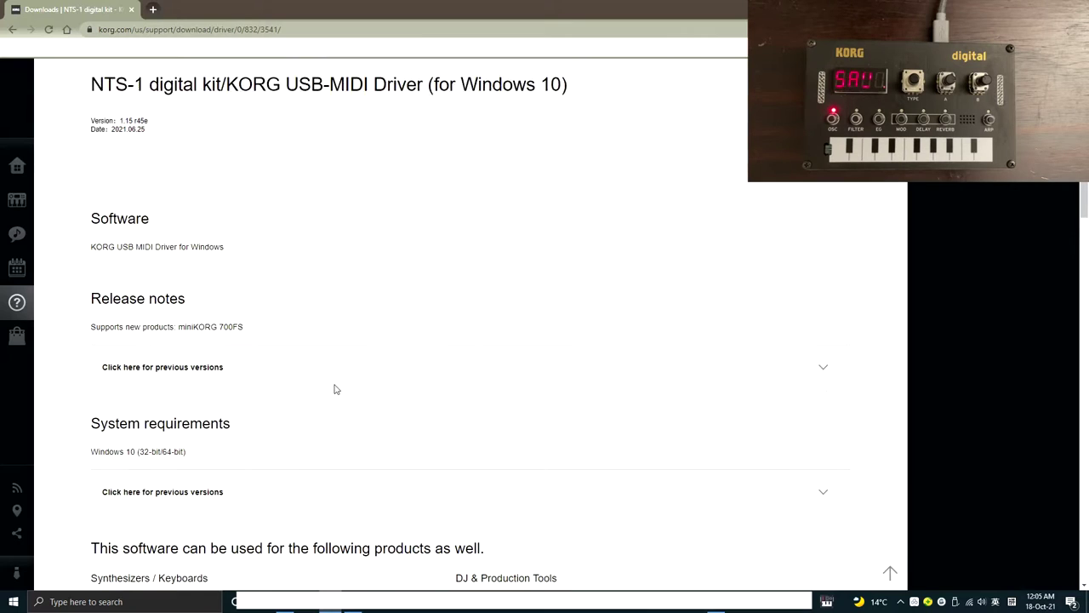
left_click(14, 601)
- Search Start for 'korg' and launch Uninstall KORG USB-MIDI Device
type("korg")
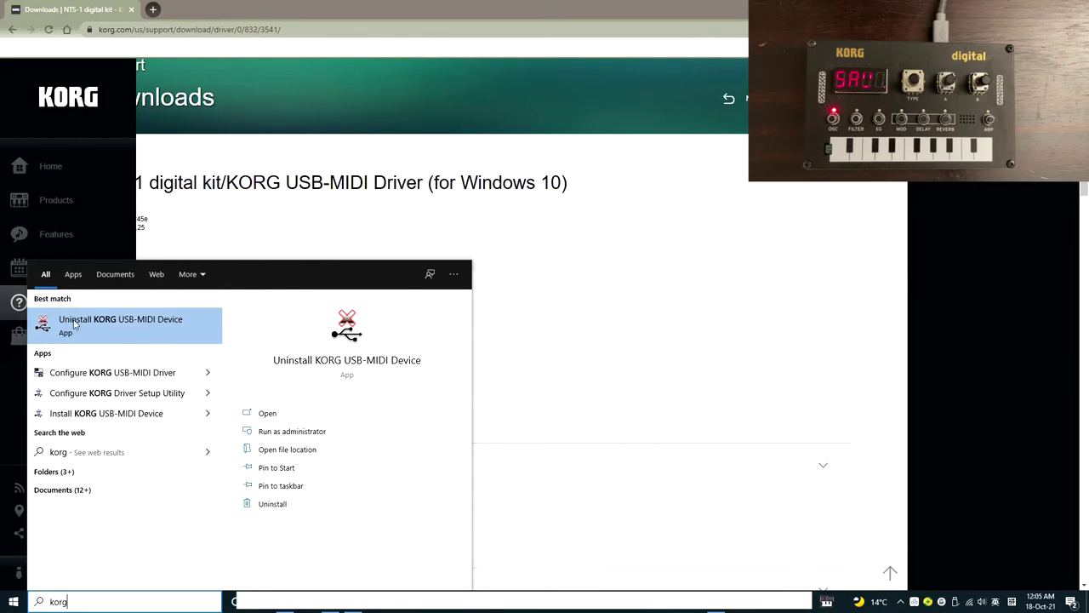
left_click(168, 326)
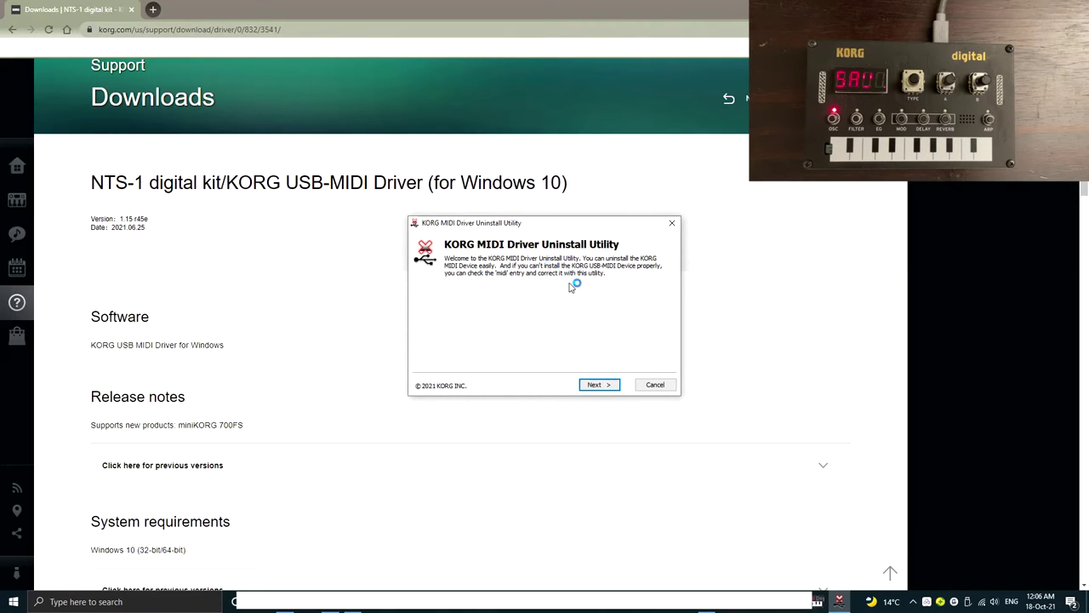
- Move past the uninstaller's welcome page to the MIDI entry list
left_click(595, 384)
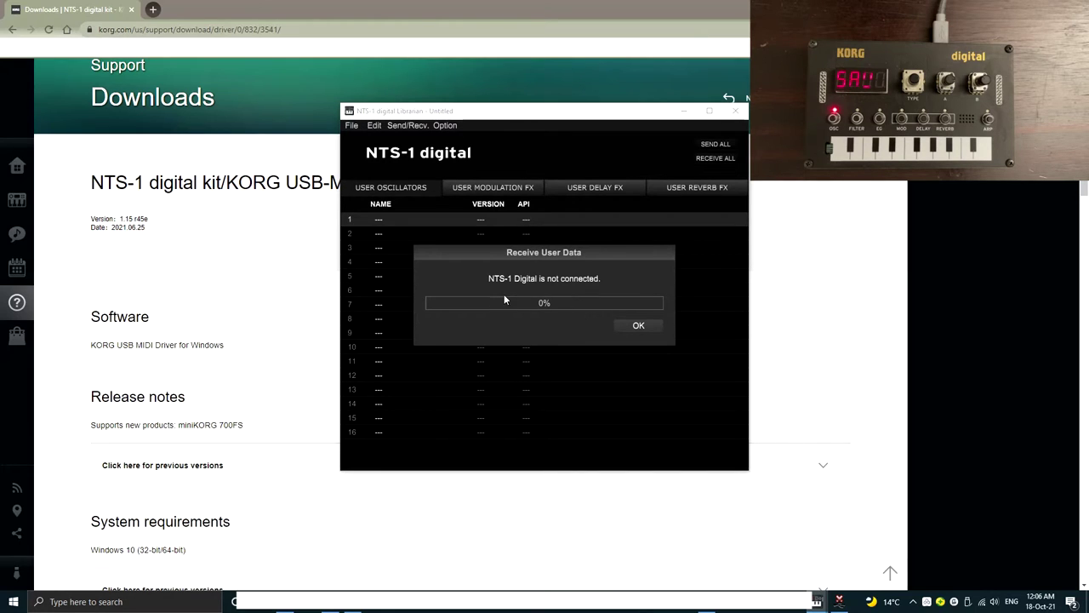
- Dismiss the not-connected message and close NTS-1 digital Librarian
left_click(639, 327)
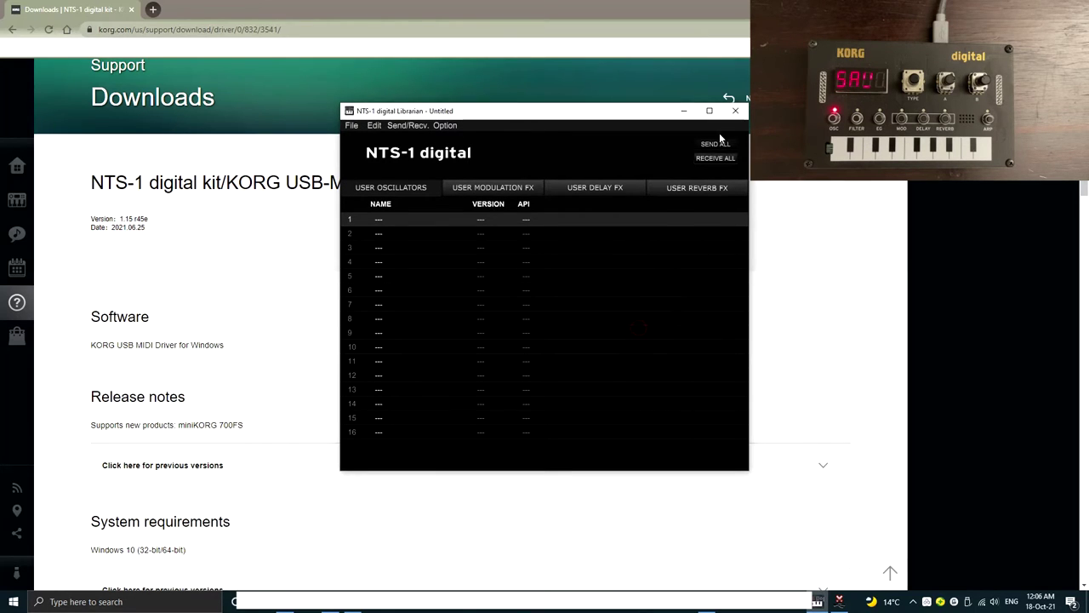
left_click(735, 112)
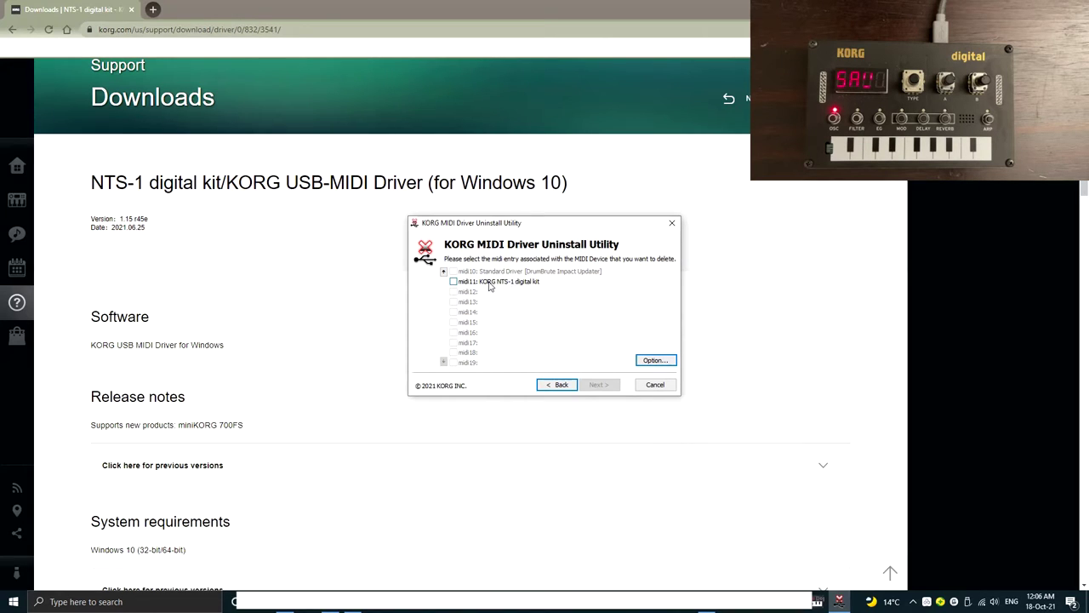
- Show midi0–midi9, untick 'Delete KORG MIDI Device only', and tick midi7 and midi8
left_click(443, 272)
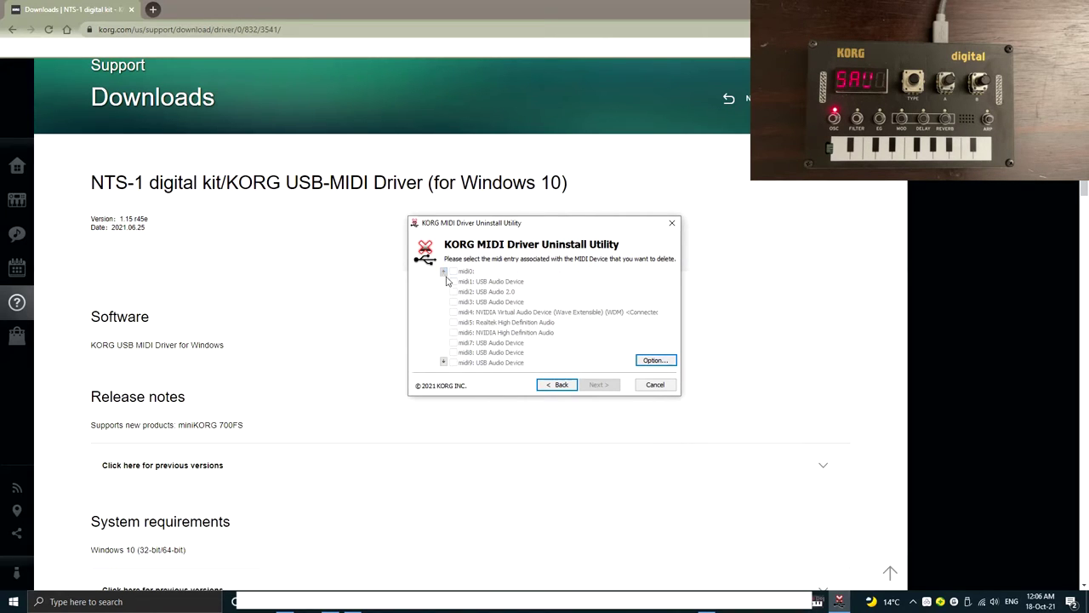
left_click(655, 362)
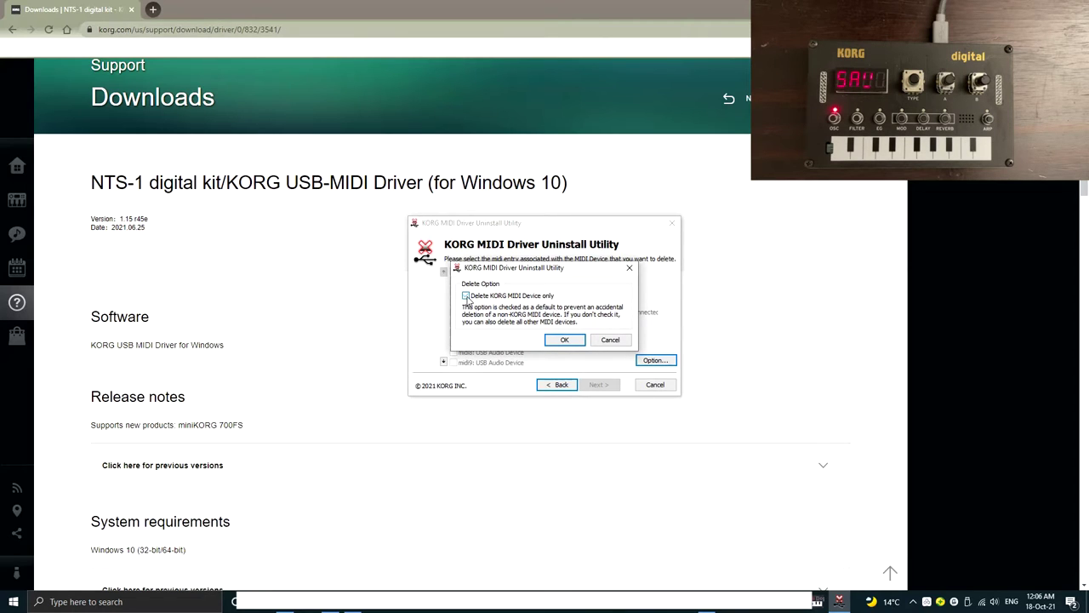
left_click(466, 295)
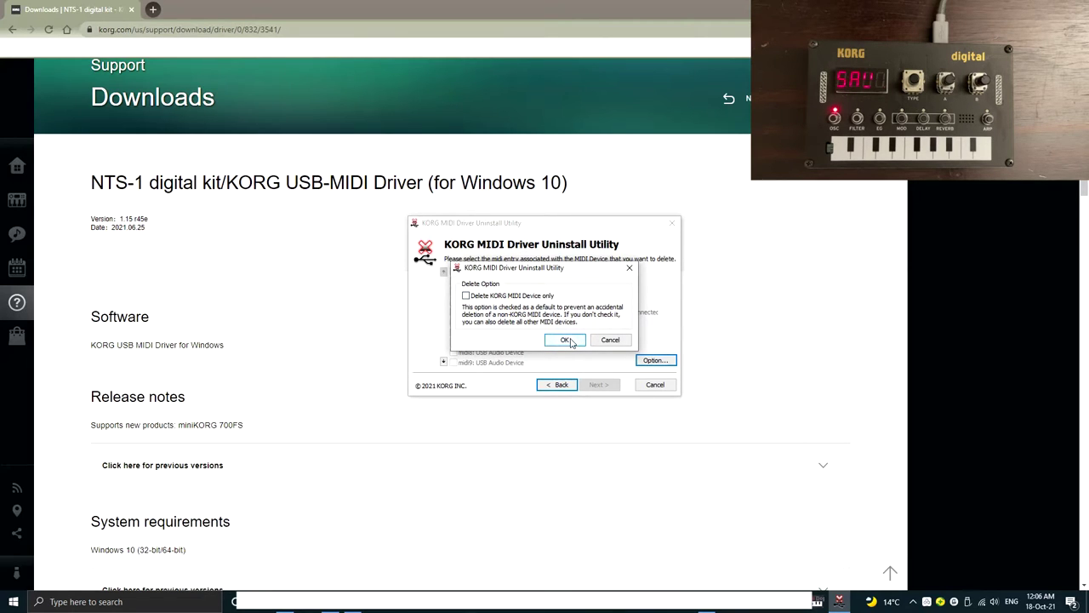
left_click(568, 339)
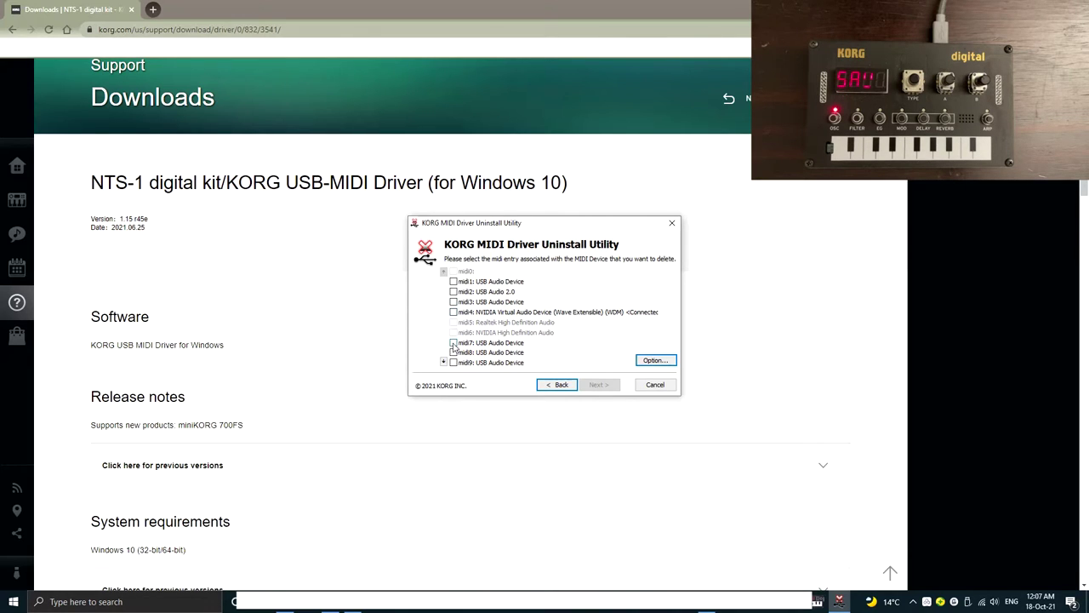
left_click(454, 343)
left_click(454, 352)
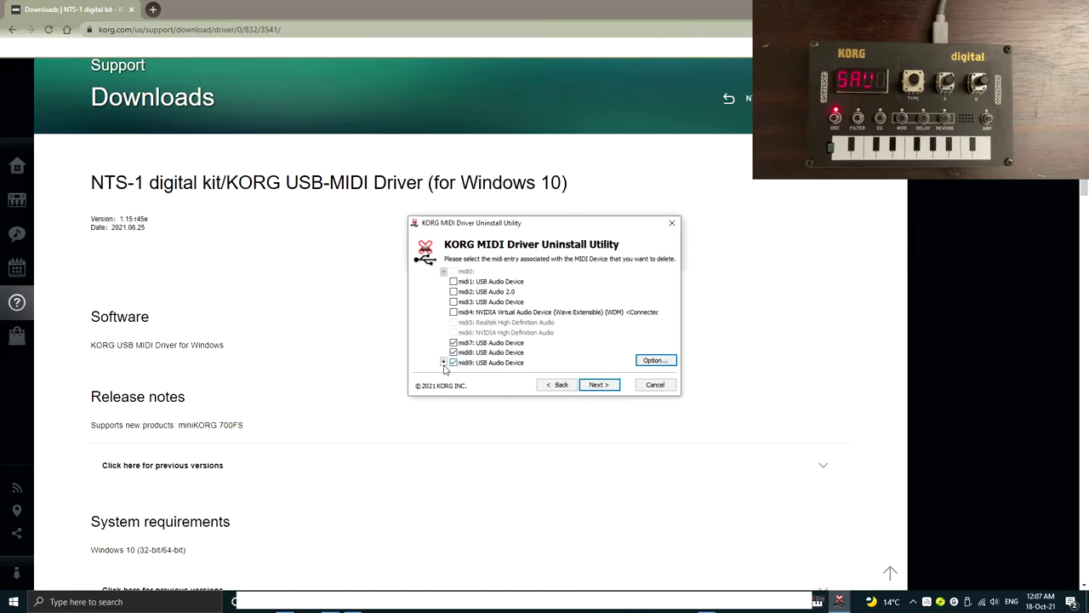
- Tick the remaining entries through midi10–midi11 and proceed to delete the checked MIDI devices
left_click(443, 363)
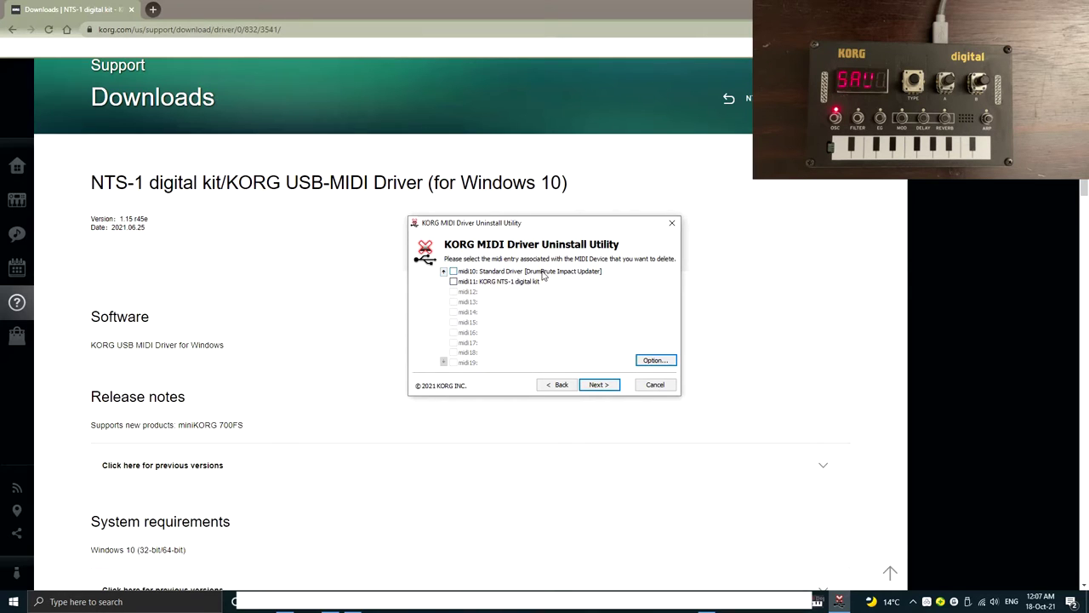
left_click(444, 271)
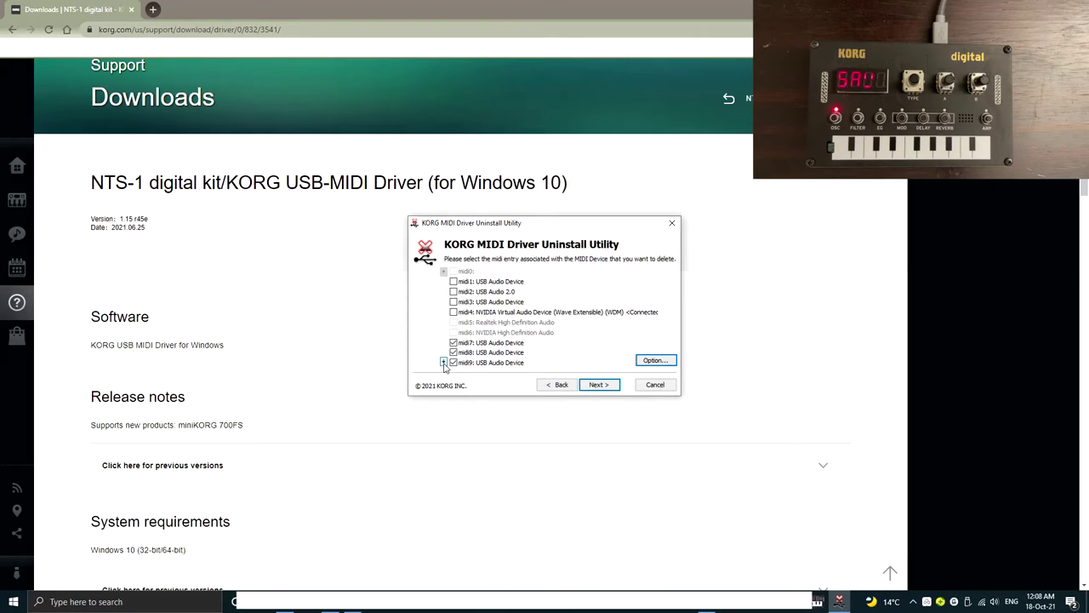
left_click(443, 362)
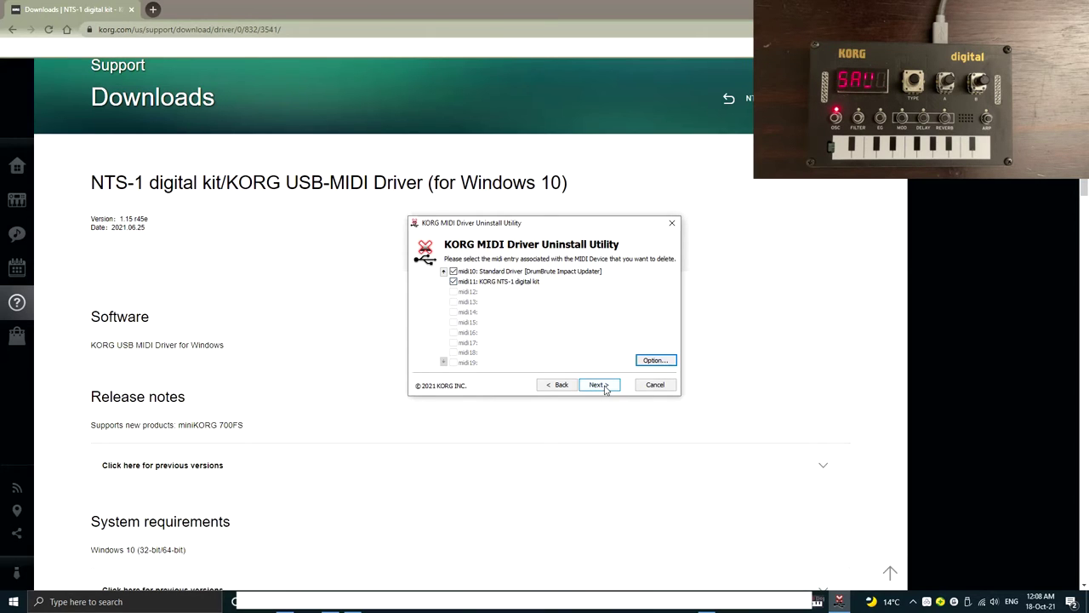
left_click(605, 387)
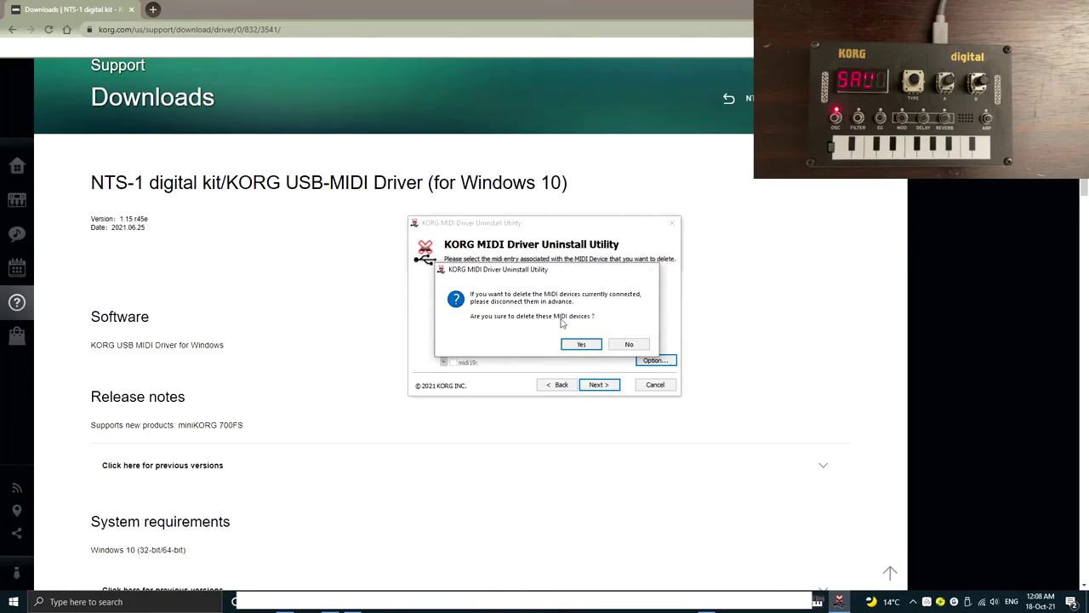
- Confirm deleting the checked MIDI devices and finish the uninstaller
left_click(593, 344)
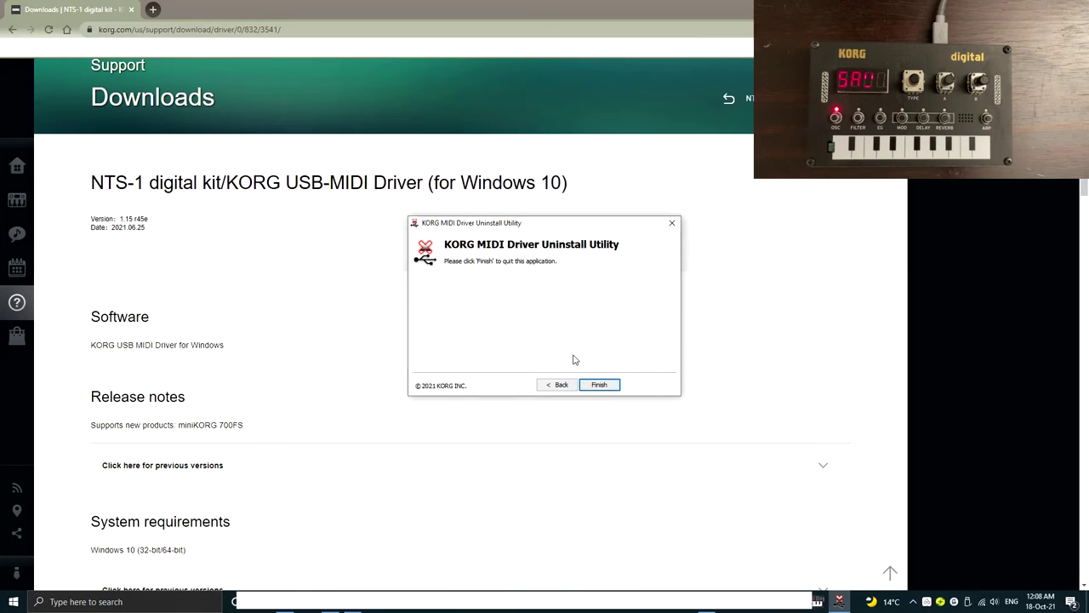
left_click(599, 387)
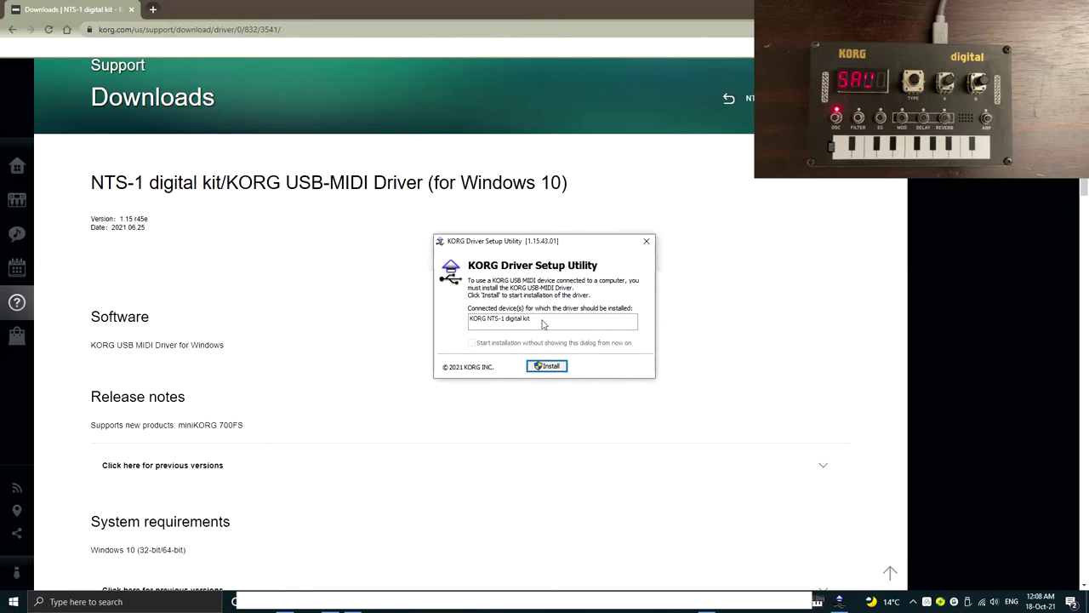
- Install the driver for KORG NTS-1 digital kit and acknowledge the success message
left_click(504, 323)
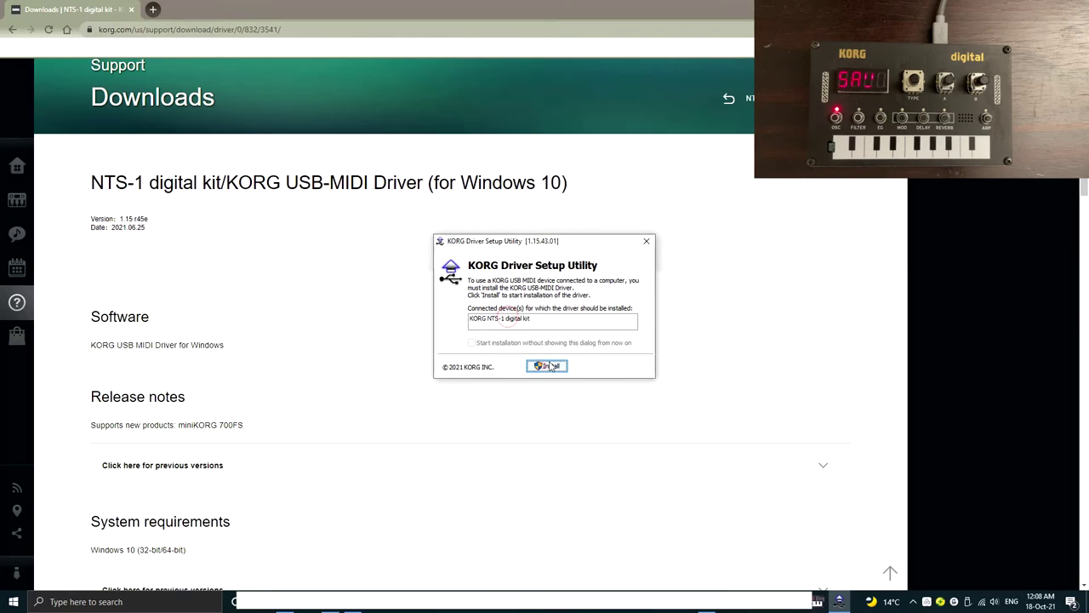
left_click(537, 363)
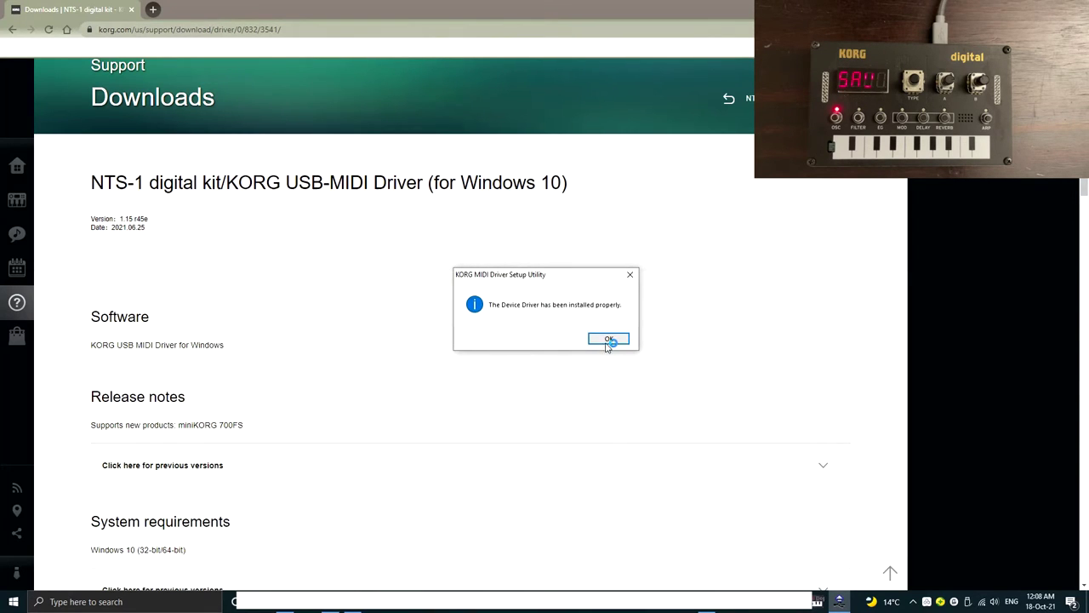
left_click(608, 339)
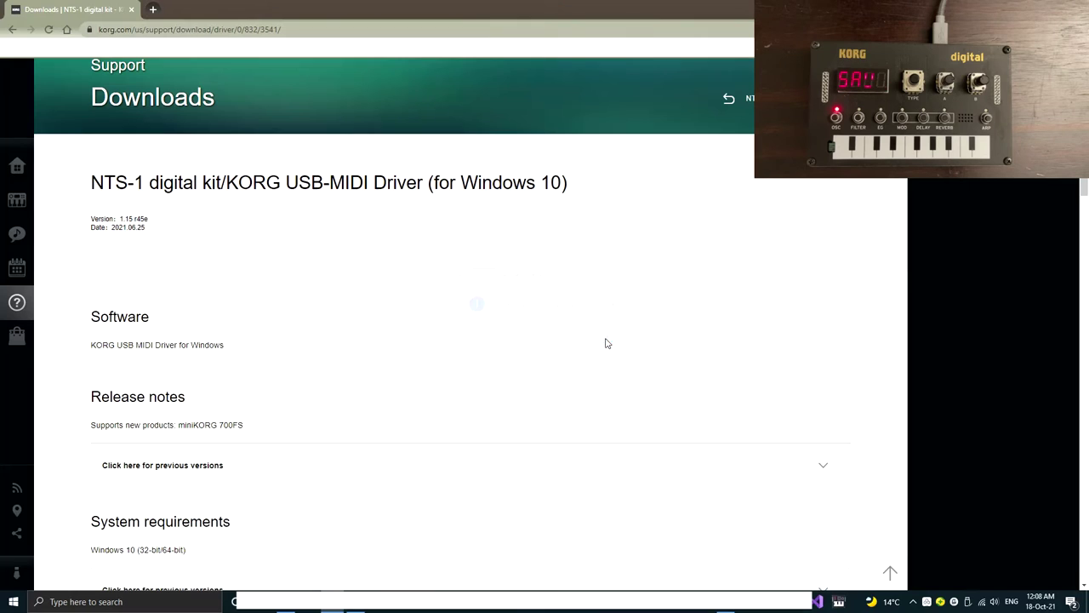
left_click(13, 606)
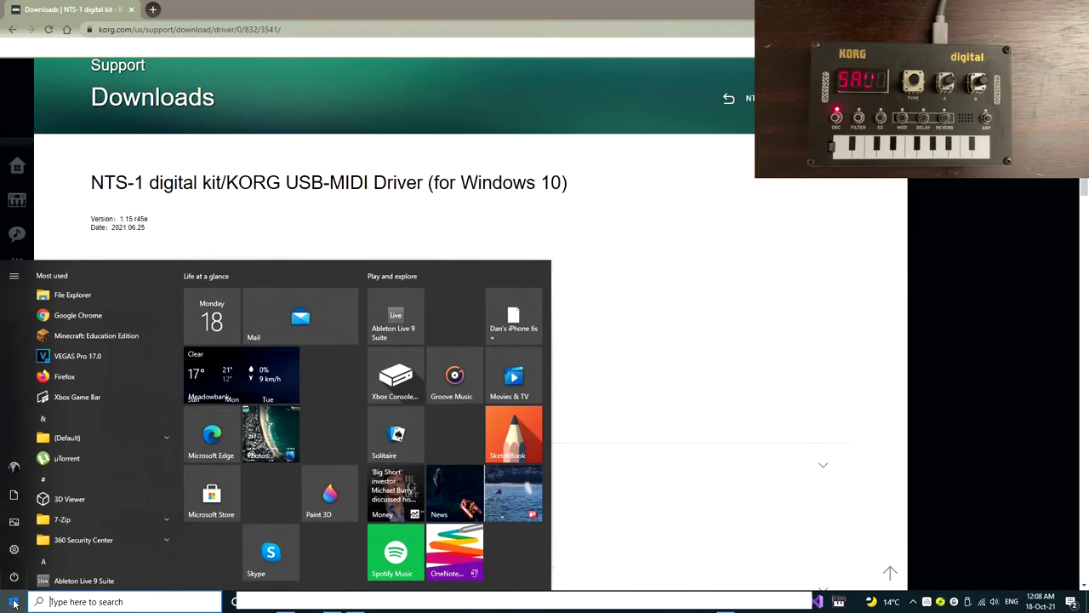
type("korg")
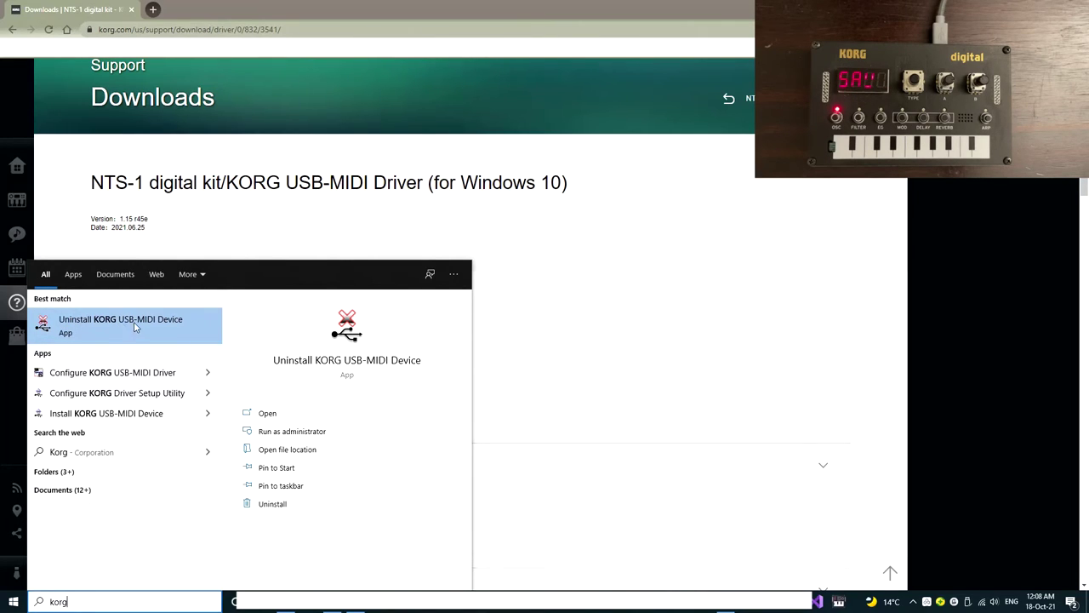
left_click(170, 325)
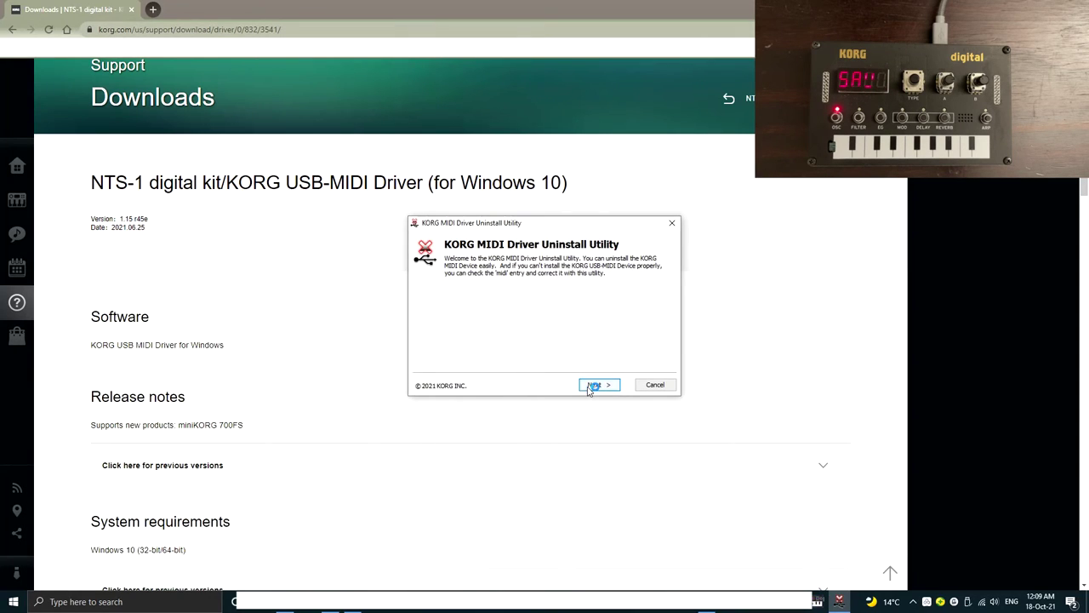
left_click(596, 384)
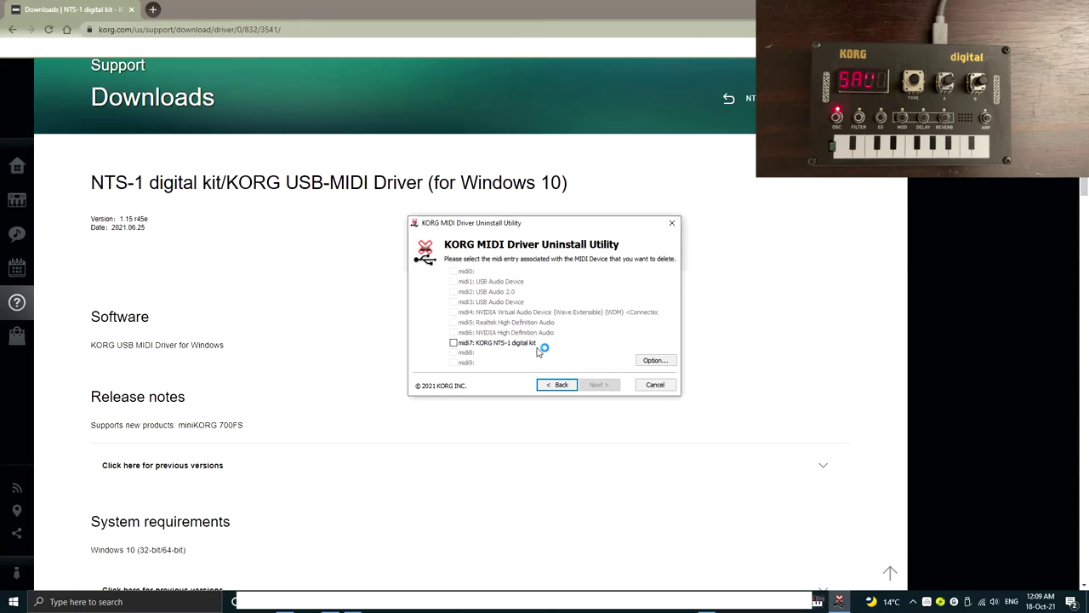
left_click(654, 385)
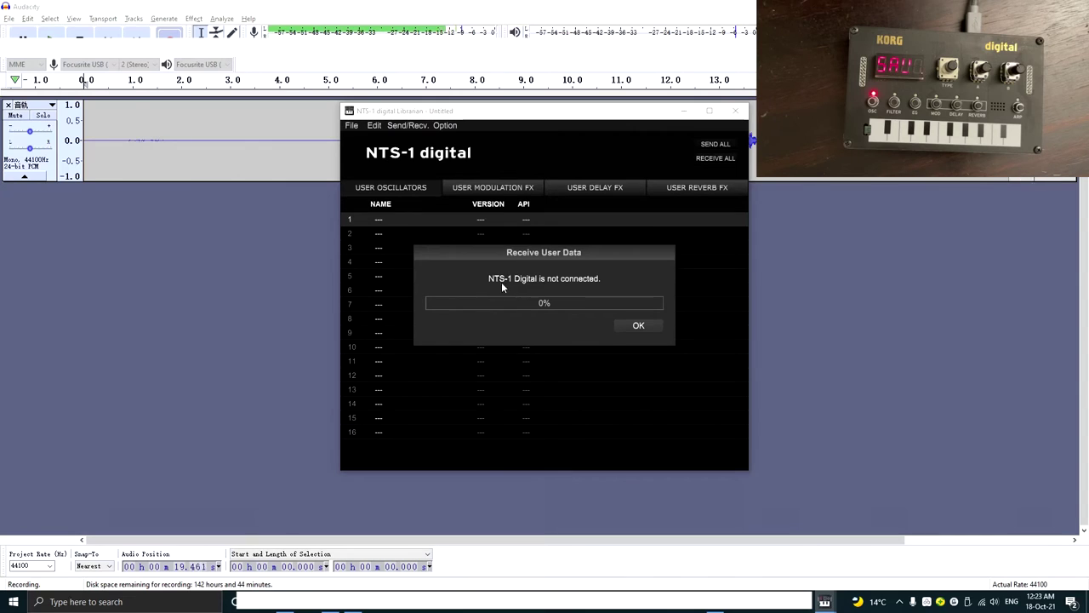
- Dismiss the Librarian's 'NTS-1 Digital is not connected' notice
left_click(632, 326)
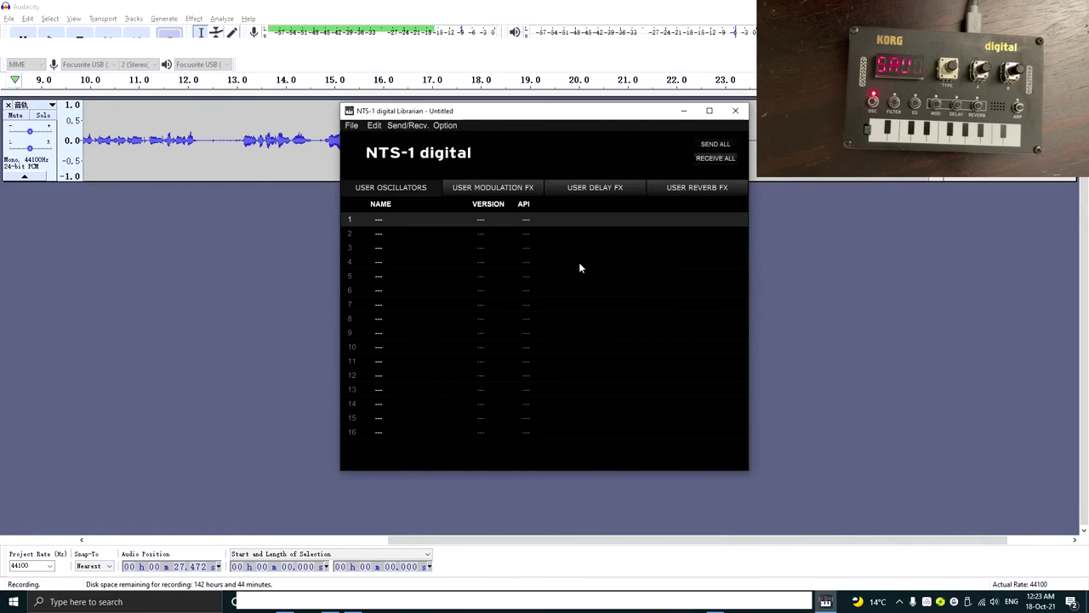
left_click(449, 125)
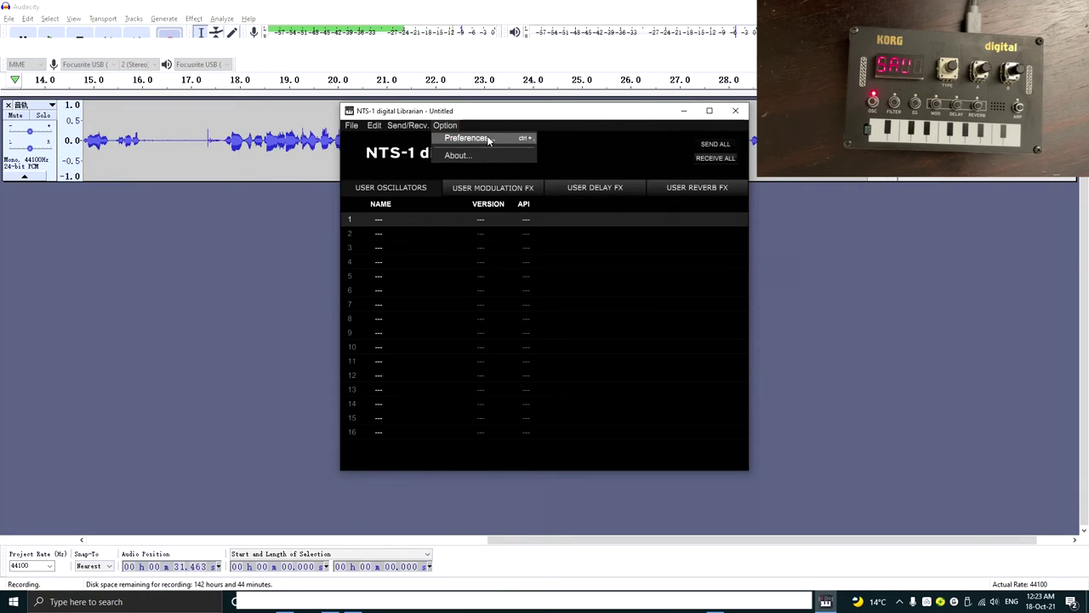
- Enable manual MIDI ports, choosing NTS-1 digital kit 1 KBD/KNOB input and SOUND output
left_click(489, 139)
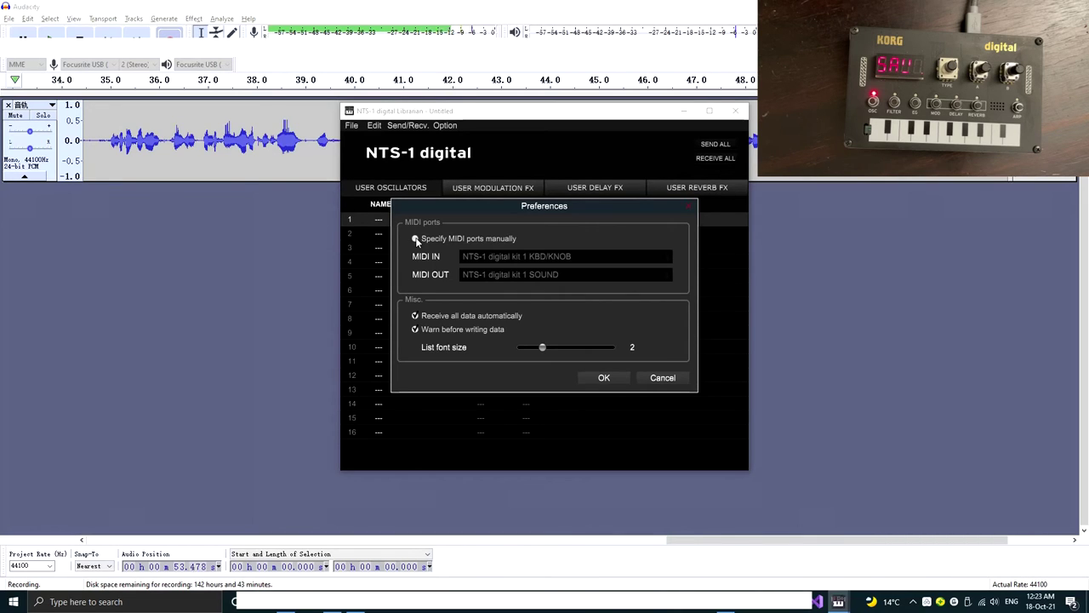
left_click(415, 239)
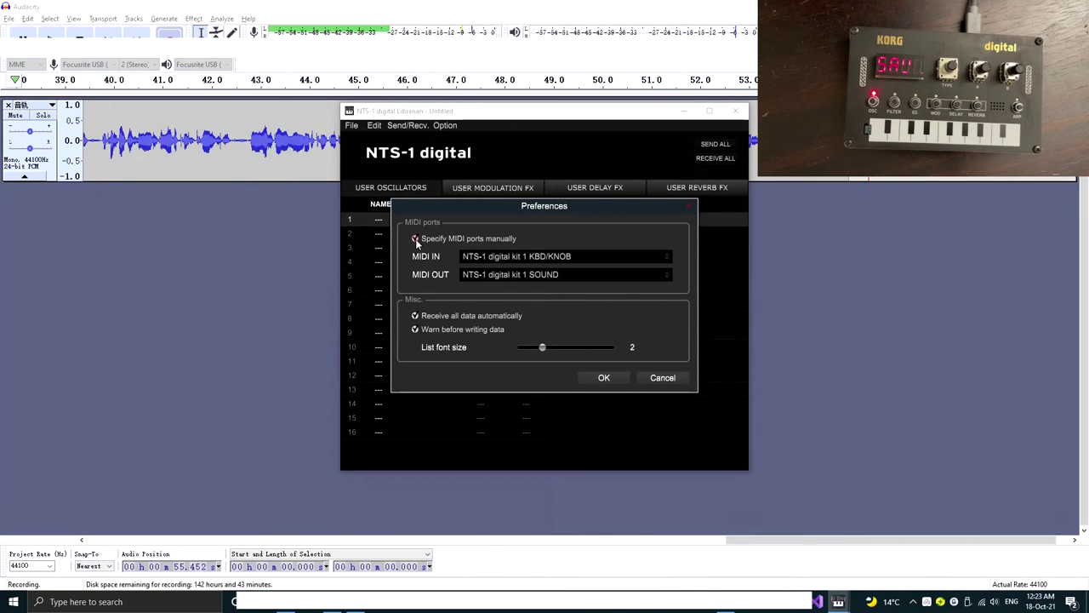
left_click(512, 256)
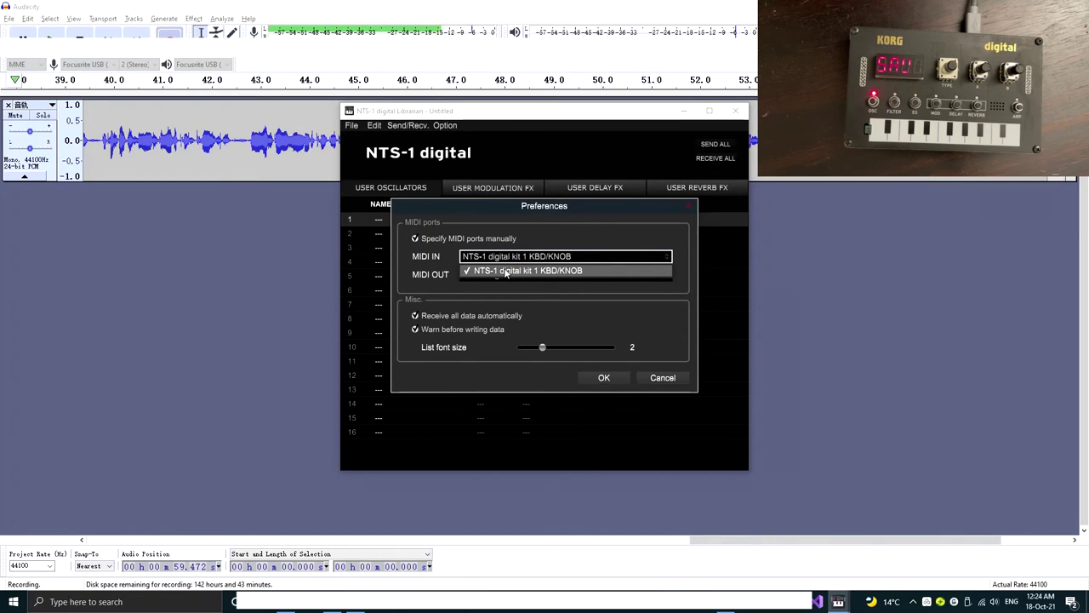
left_click(506, 270)
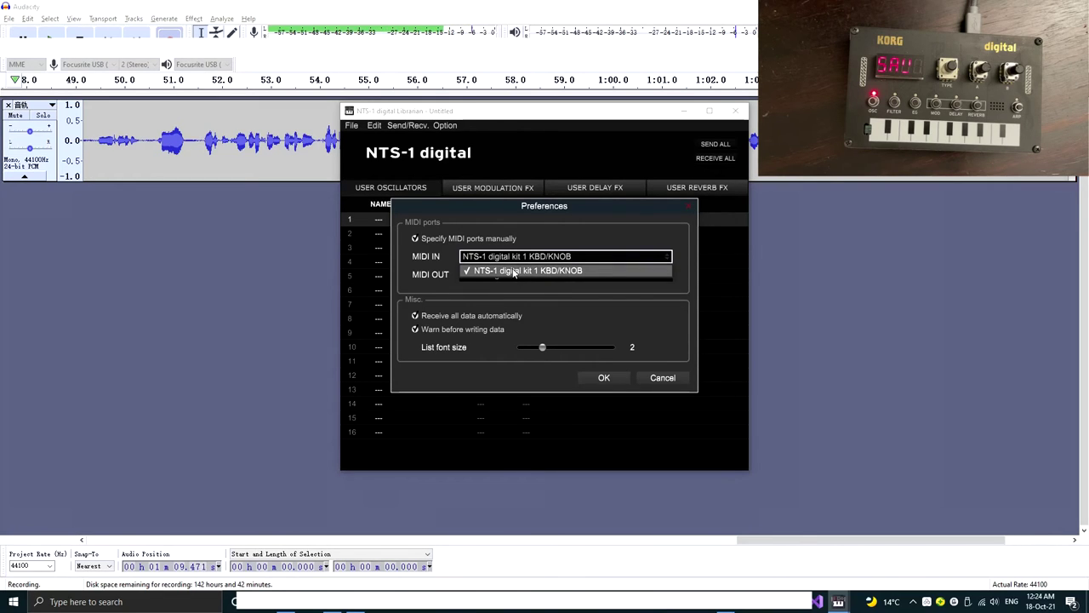
left_click(499, 272)
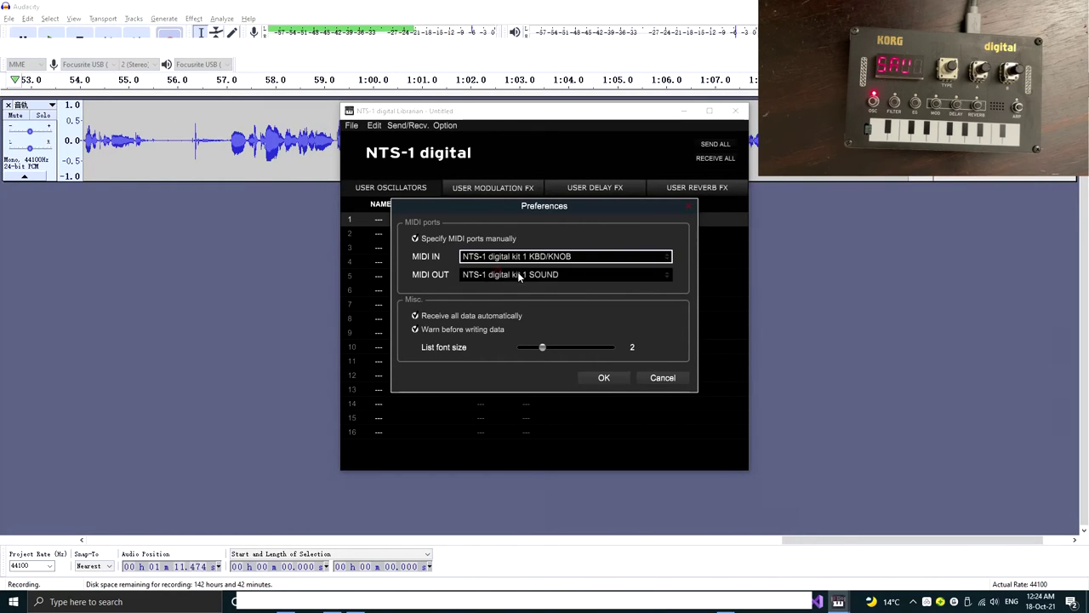
left_click(499, 274)
left_click(497, 290)
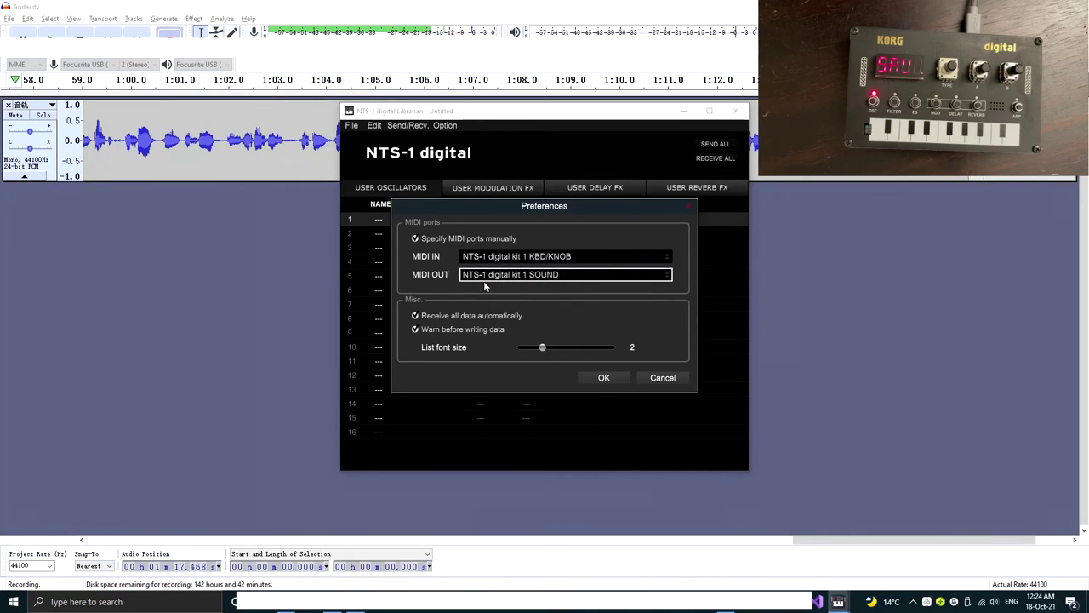
- Re-pick KBD/KNOB for MIDI IN and SOUND for MIDI OUT, then apply the preferences
left_click(553, 255)
left_click(504, 274)
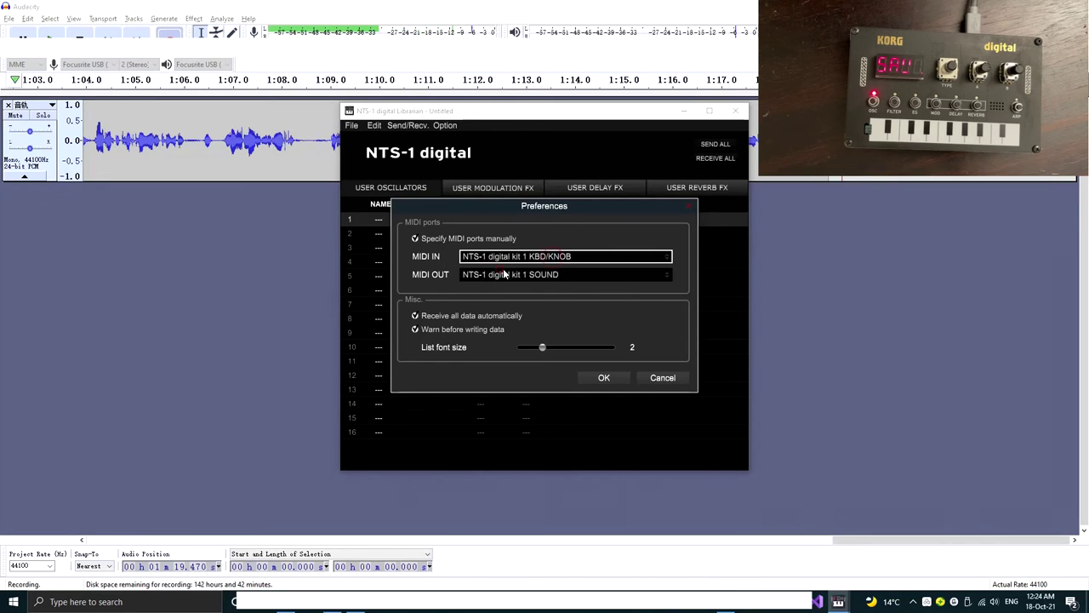
left_click(504, 274)
left_click(507, 290)
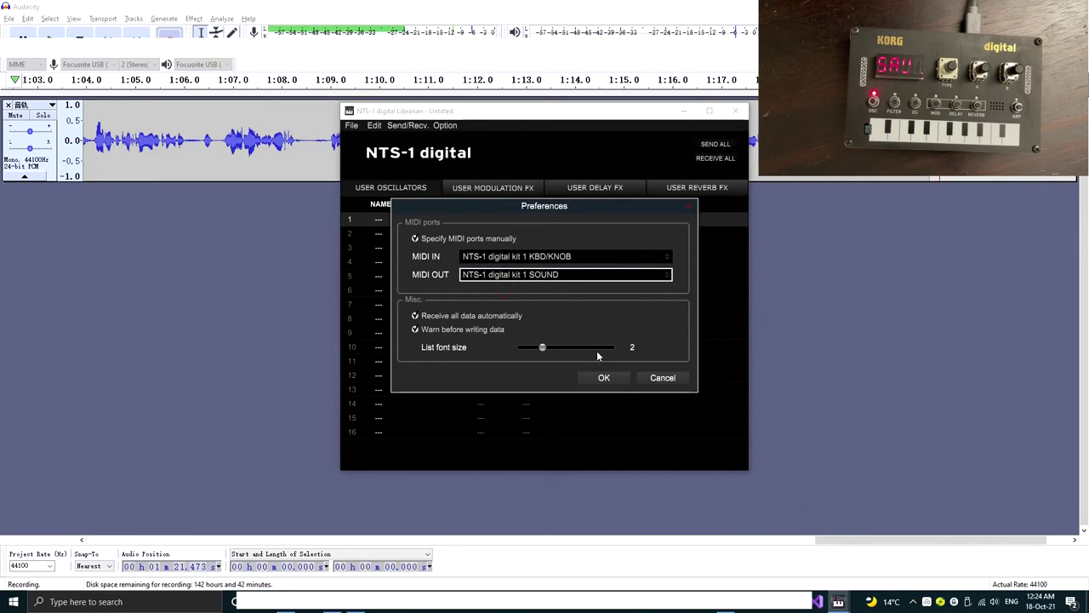
left_click(606, 378)
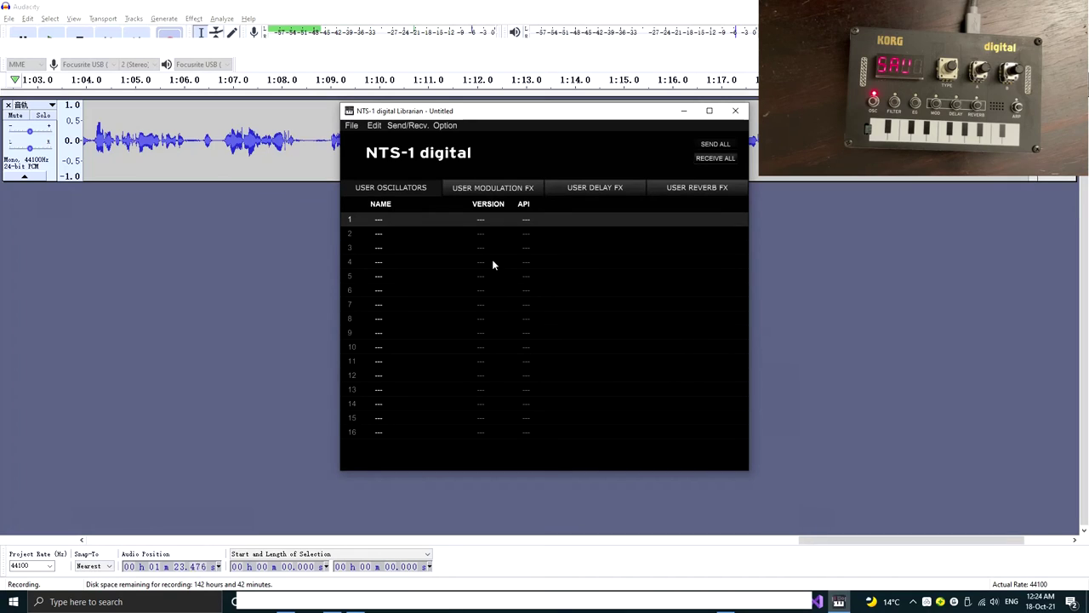
left_click(352, 127)
- Quit and relaunch NTS-1 digital Librarian so it lists waves (1.00-0) in user oscillator slot 1
left_click(361, 155)
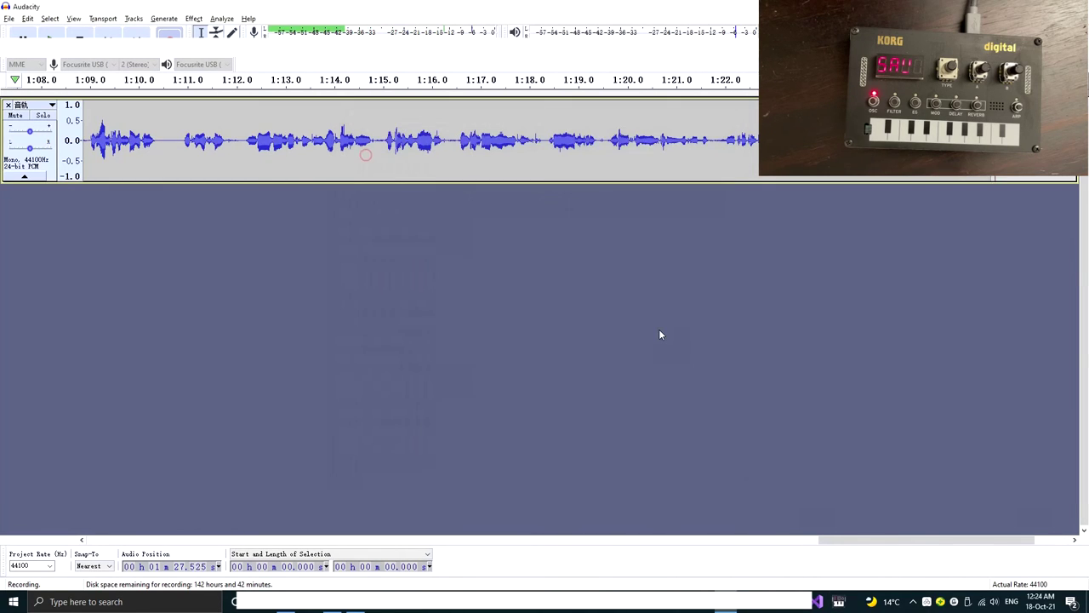
left_click(839, 601)
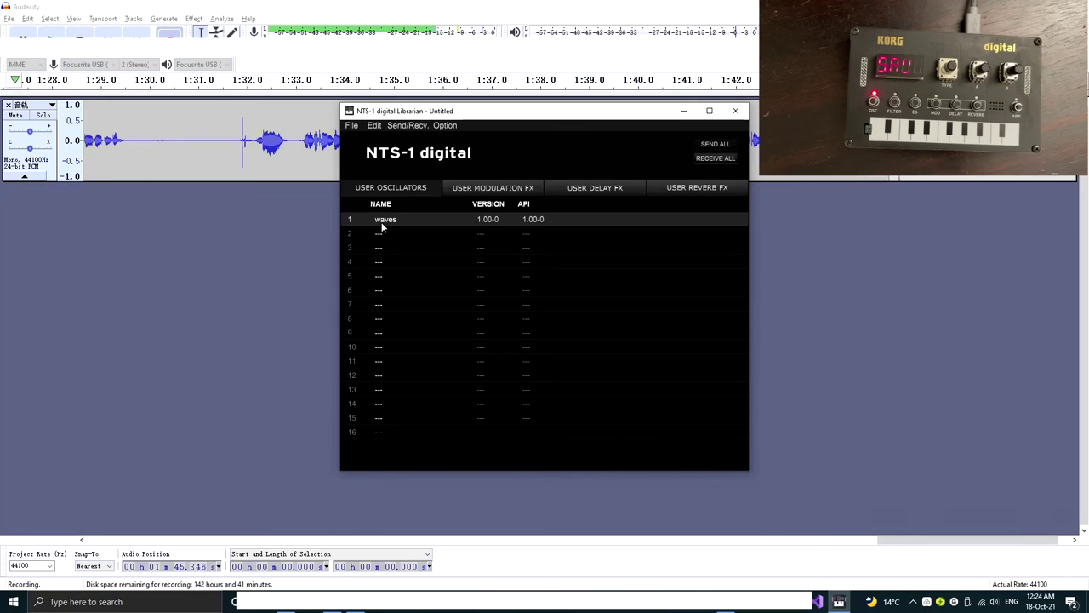
left_click(445, 125)
mouse_move(408, 128)
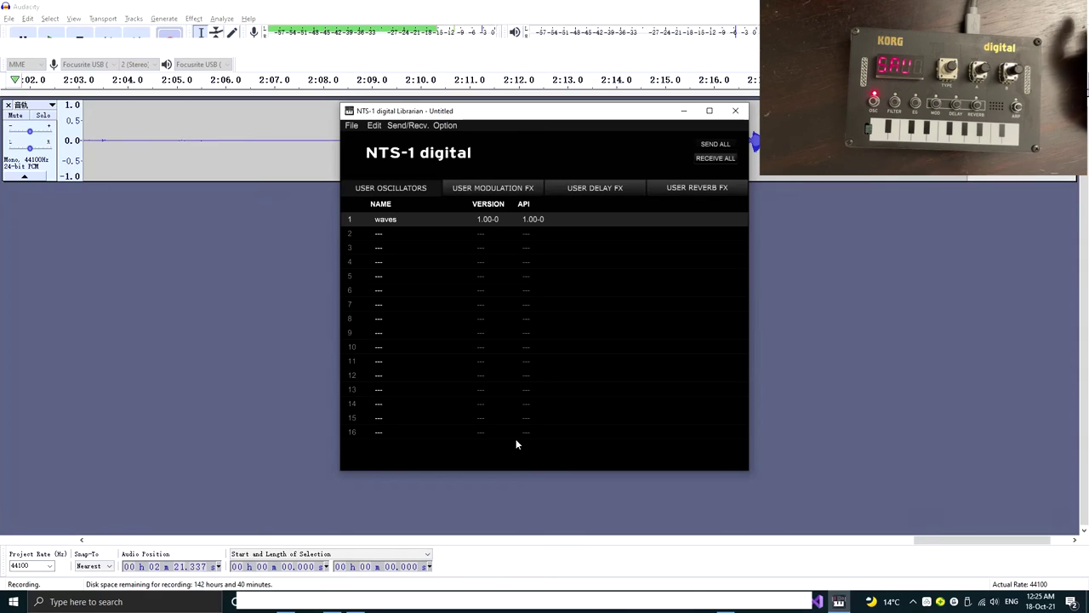
- Return to Korg's USB-MIDI Driver 1.15 r45e download page in the browser
left_click(331, 602)
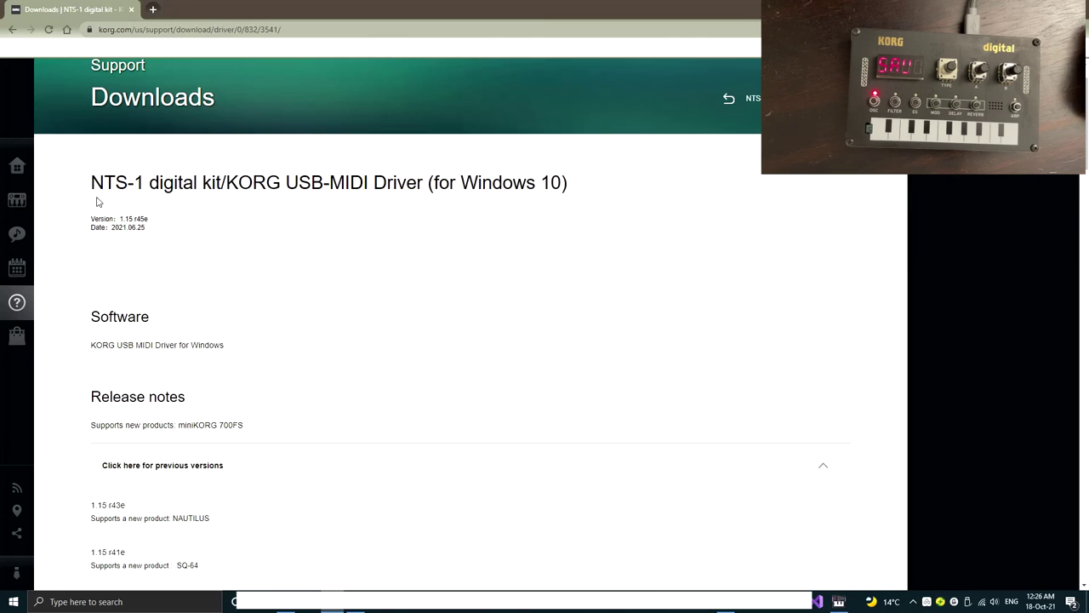
- Launch Uninstall KORG USB-MIDI Device from a 'kor' search and advance to the MIDI entry list showing NTS-1 at midi7
left_click(14, 601)
type("kor")
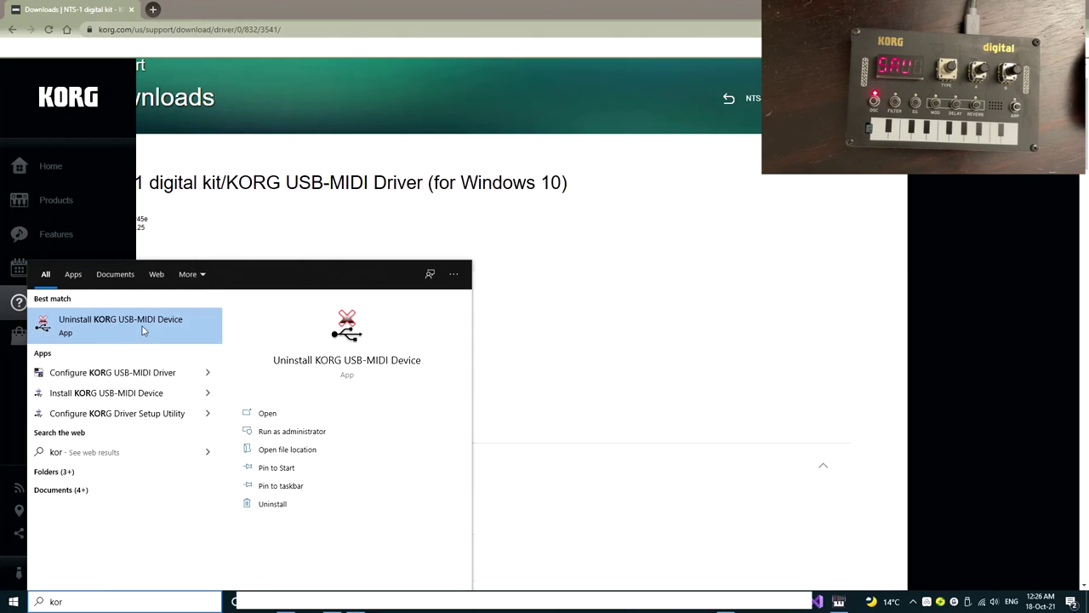
left_click(137, 329)
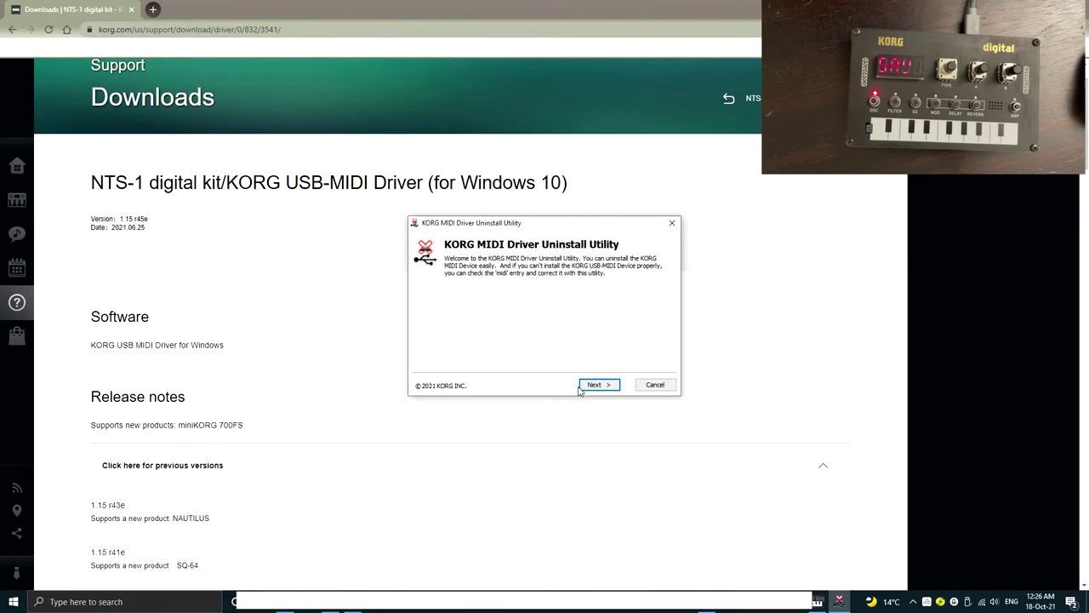
left_click(586, 385)
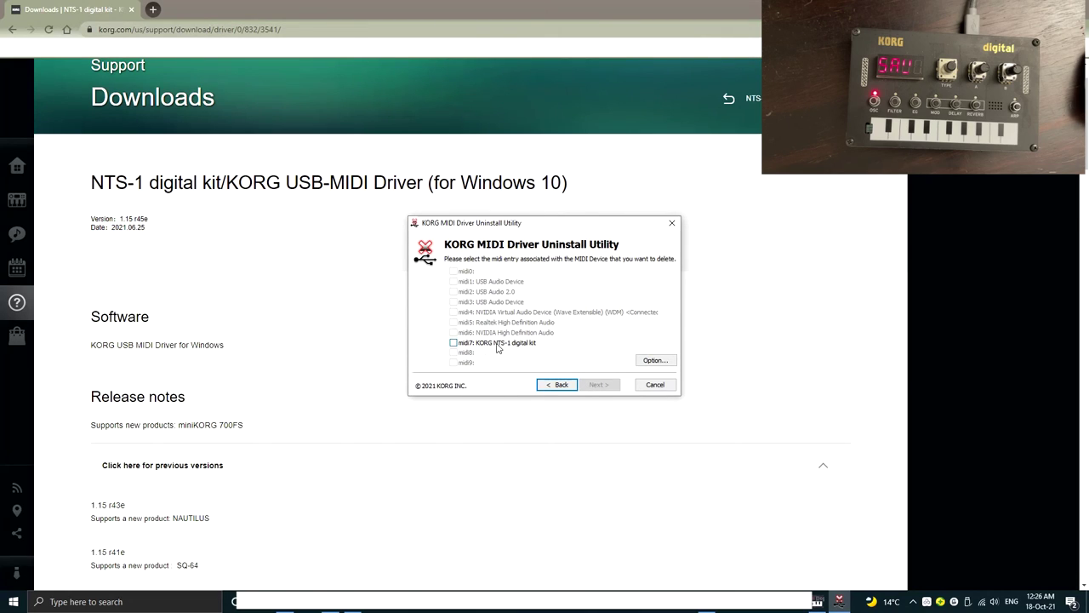